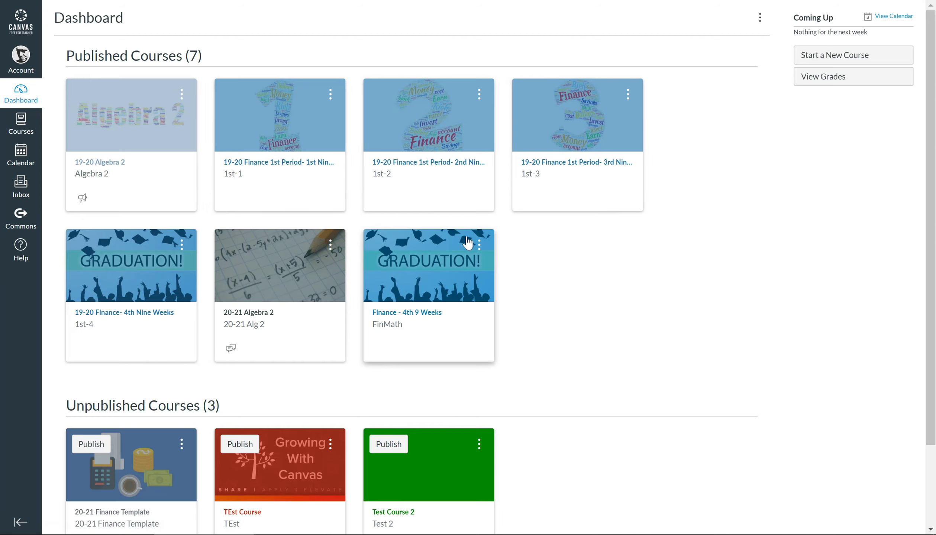
Step: Open the content export page from the settings of the 19-20 Algebra 2 course
click(110, 173)
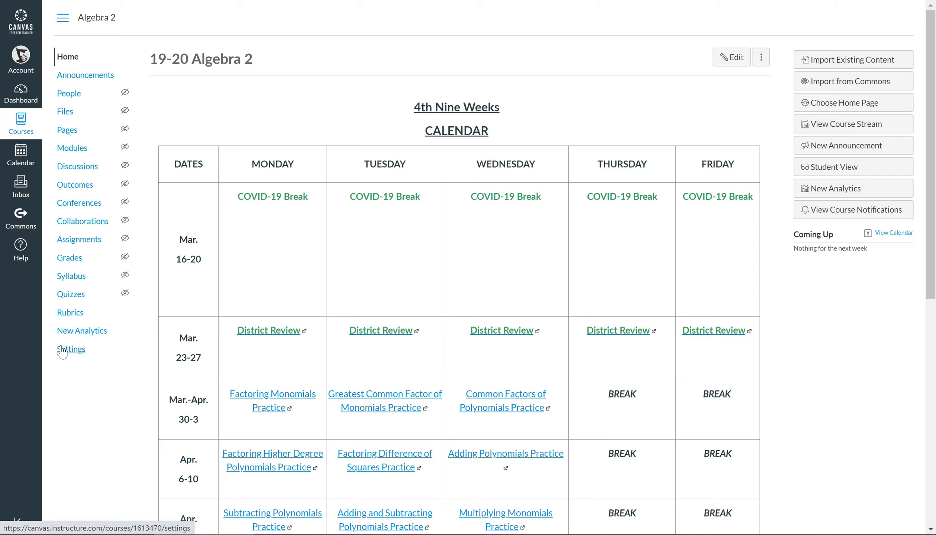
click(94, 354)
click(75, 355)
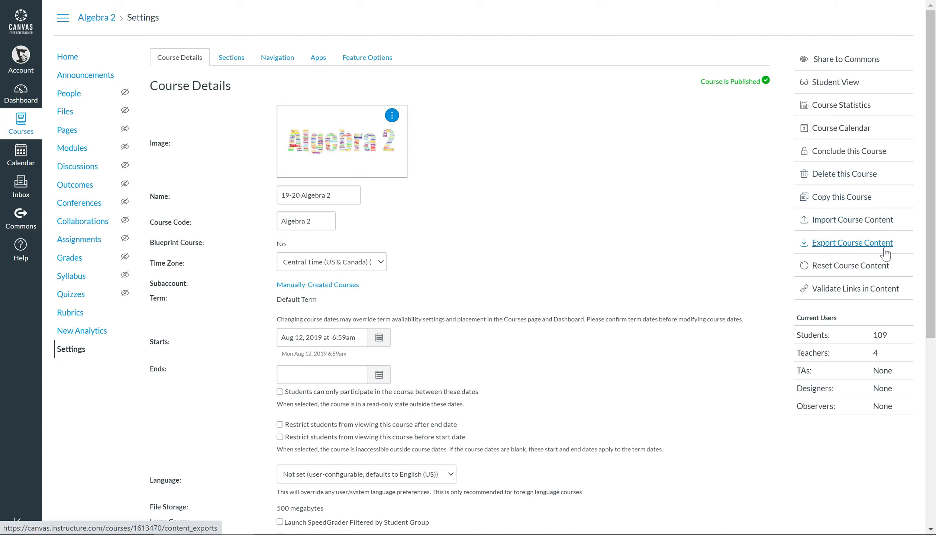
drag(889, 253, 860, 248)
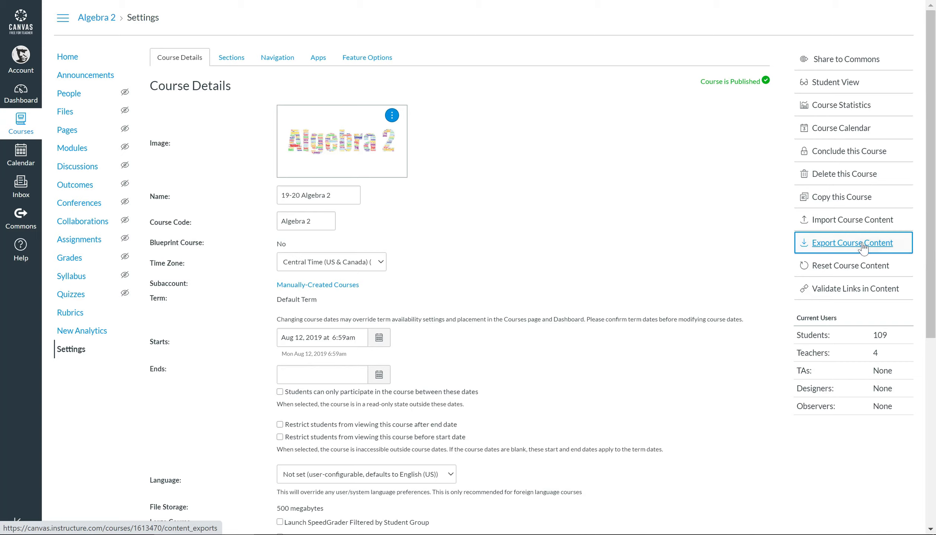
click(860, 248)
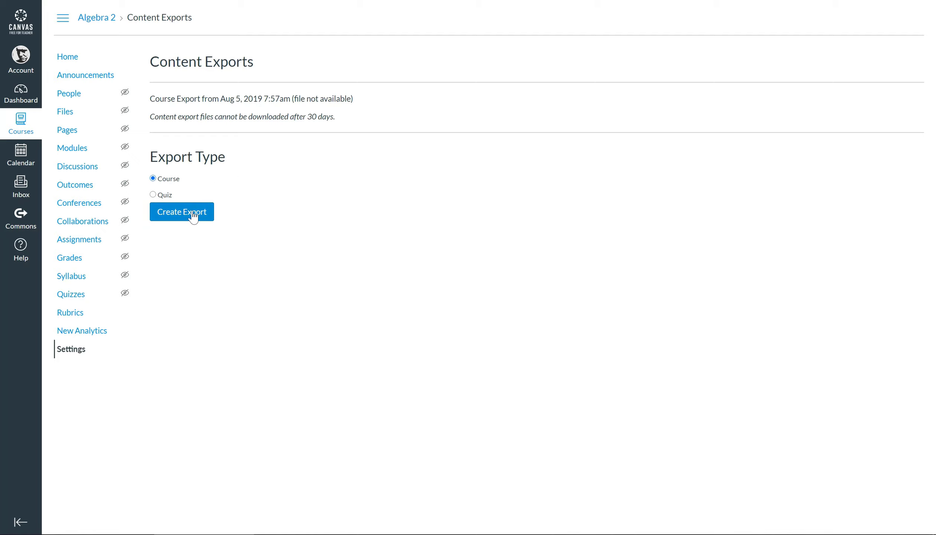
Step: Create a content export of type Course and download the resulting export file
click(152, 194)
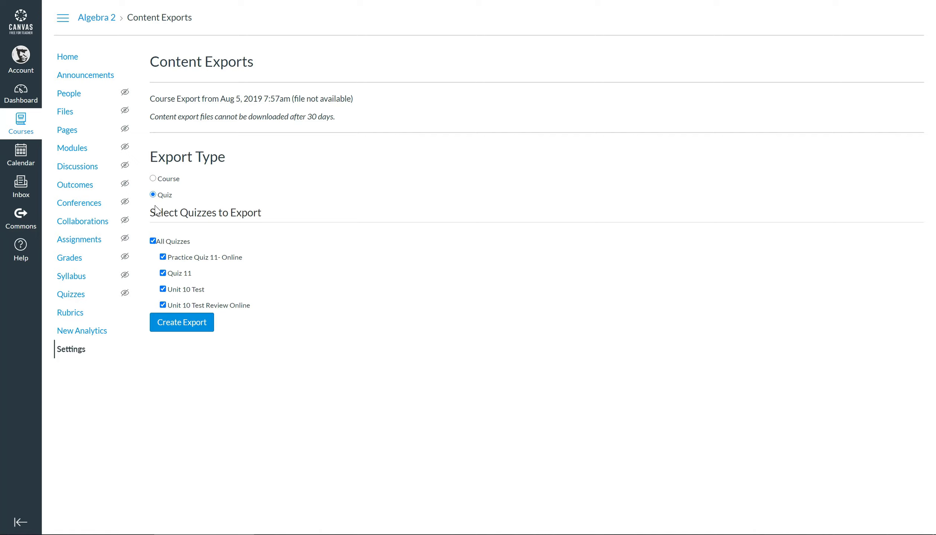
click(154, 180)
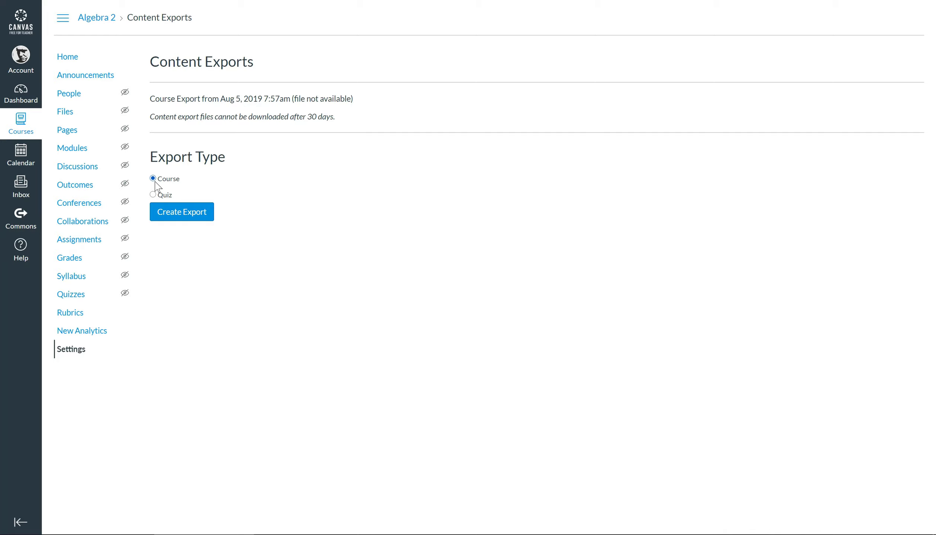
click(193, 217)
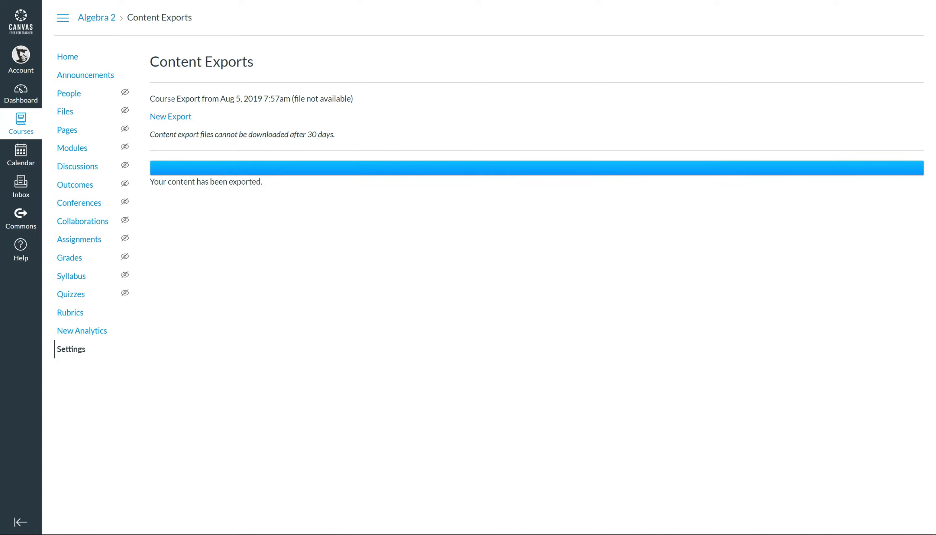
drag(193, 118, 167, 116)
click(170, 117)
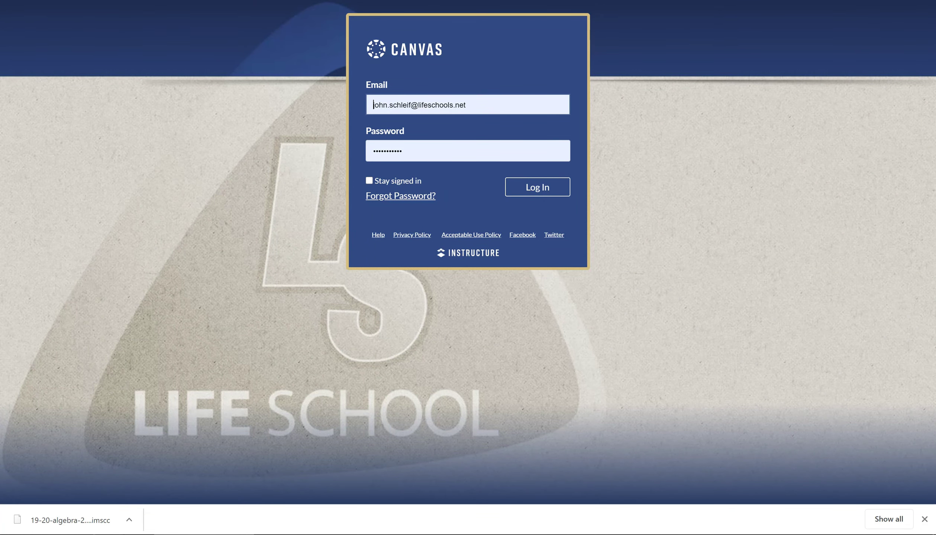
Step: Log in to the Life School Canvas site with the prefilled credentials and look over the dashboard's courses
click(543, 194)
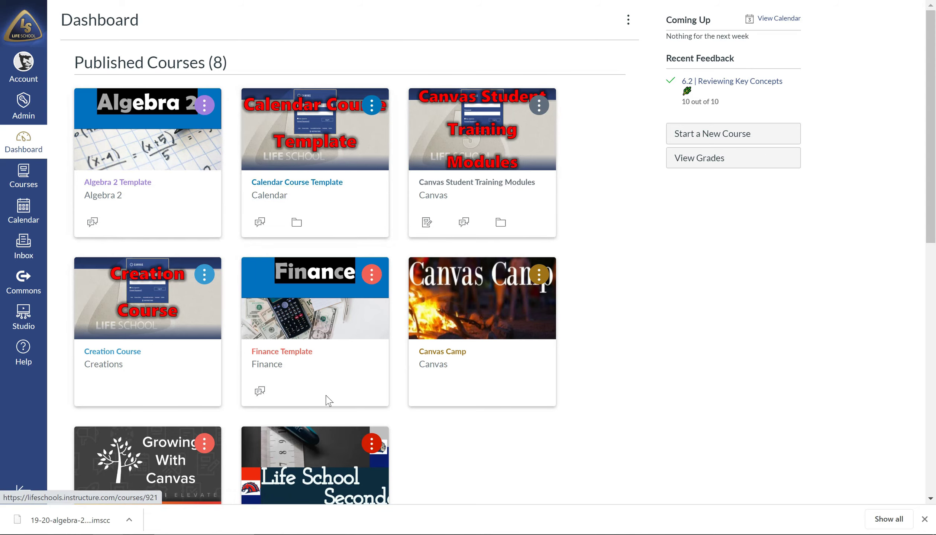
scroll(370, 286, down, 10)
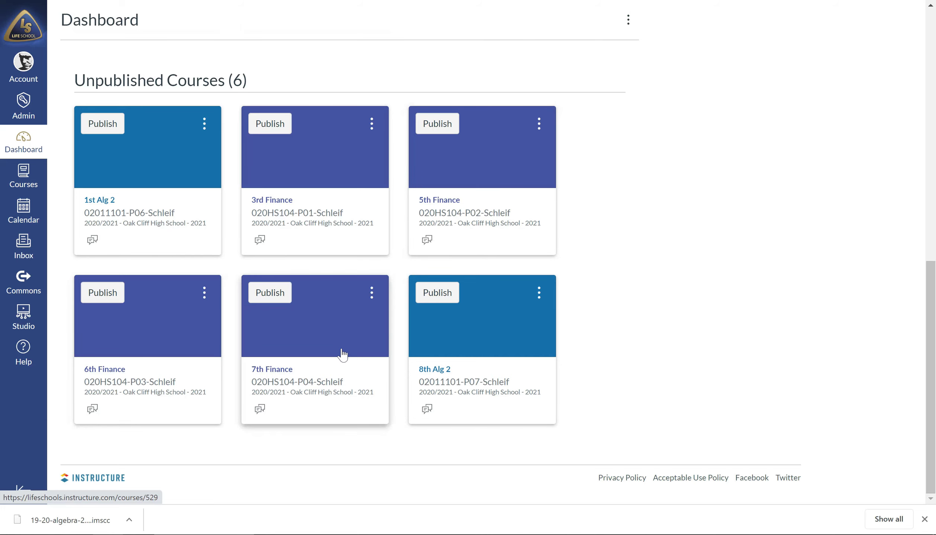
scroll(337, 355, up, 10)
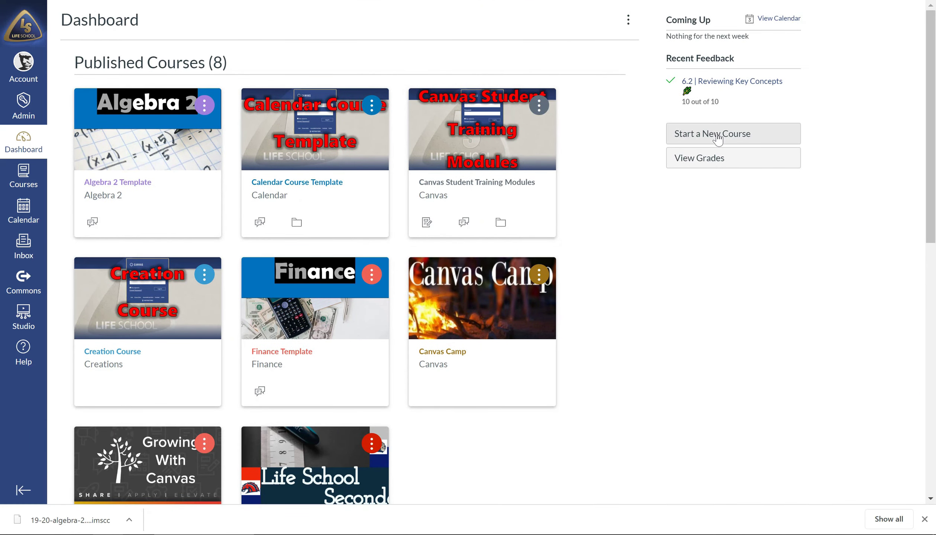
Step: Create a new course named Practice Course 2 with the Private (Copyrighted) content license
click(695, 137)
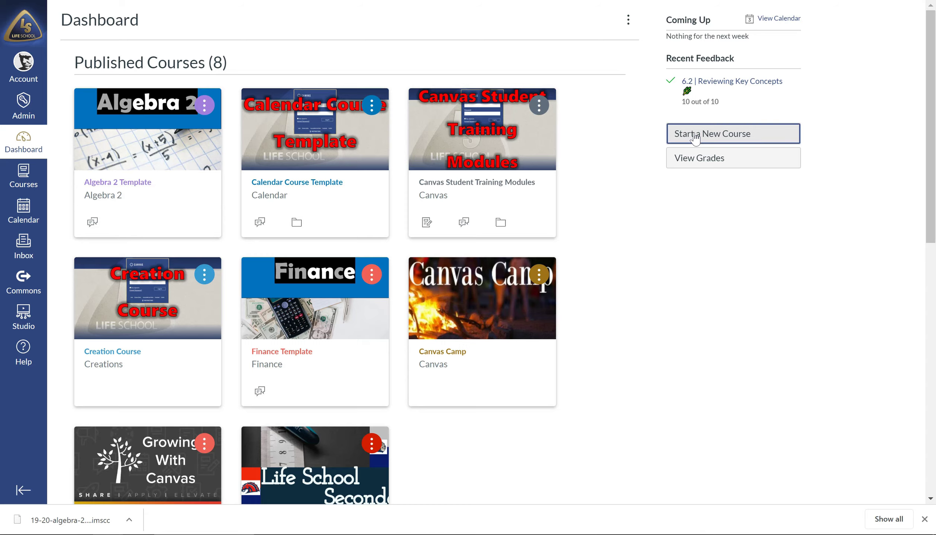
click(546, 199)
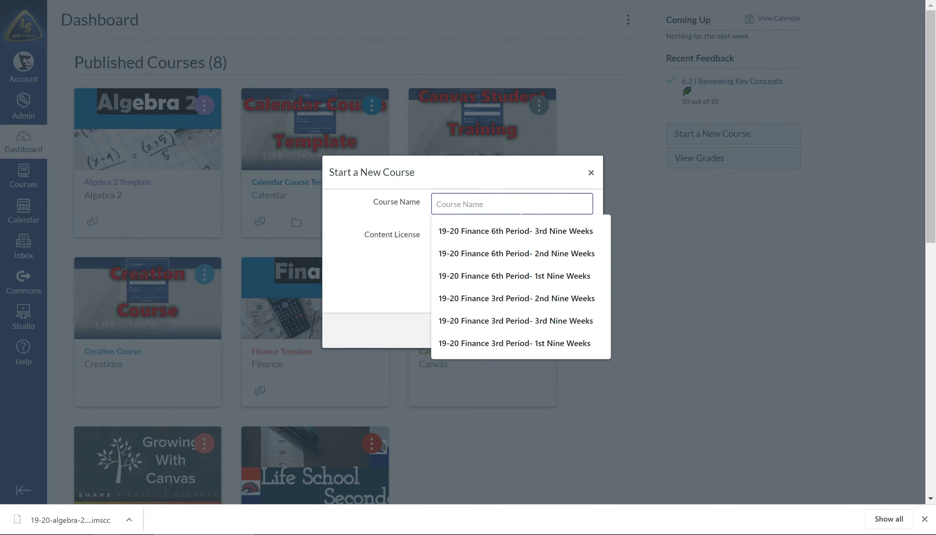
text(Pra)
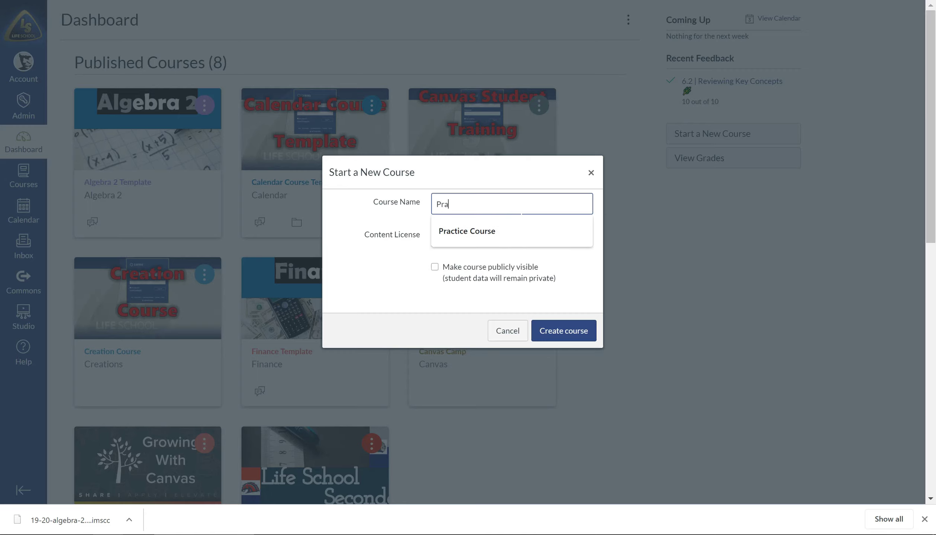
text(ctice Course 2)
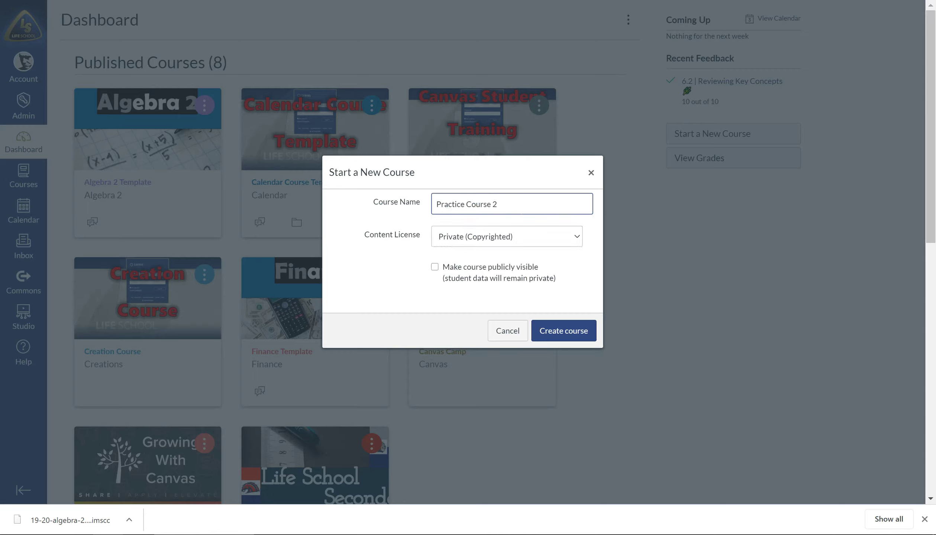
click(572, 330)
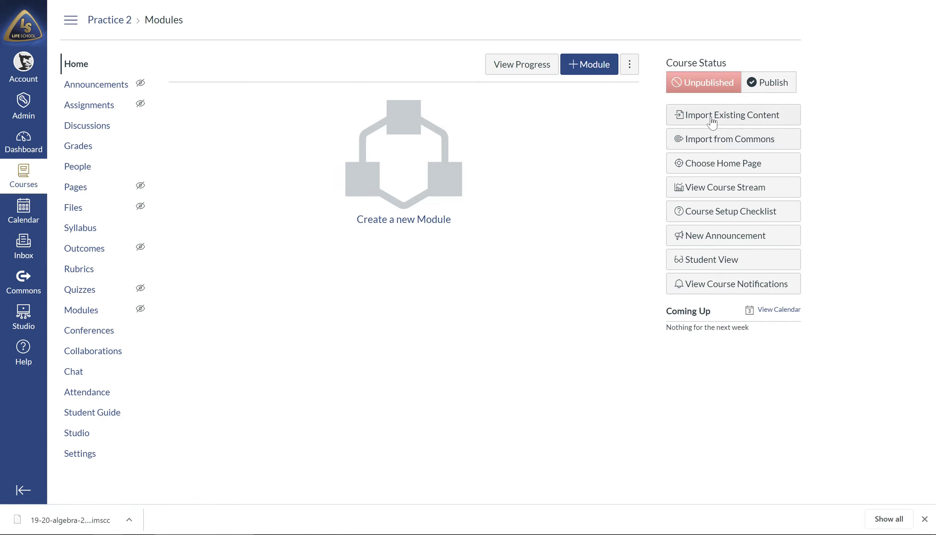
Step: Start importing existing content into the Practice 2 course with the content type Canvas Course Export Package
click(779, 118)
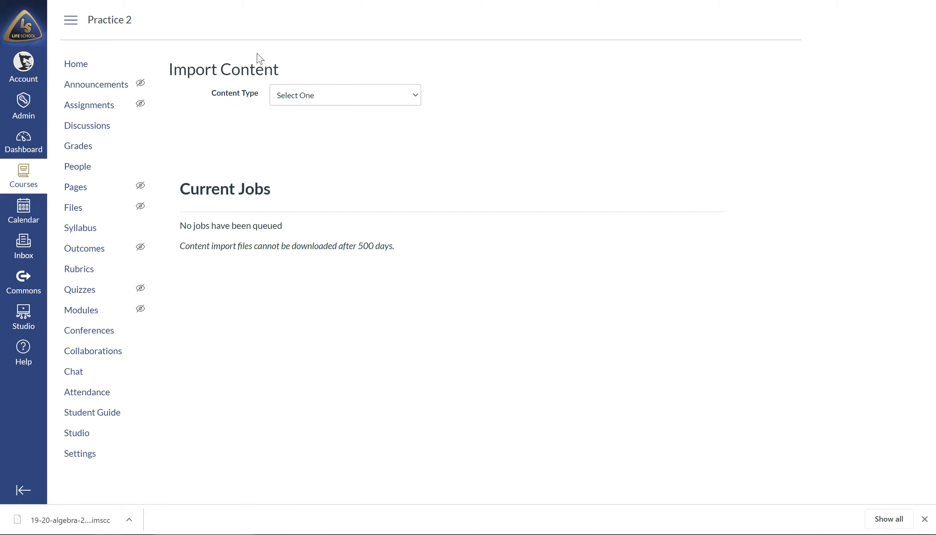
click(310, 95)
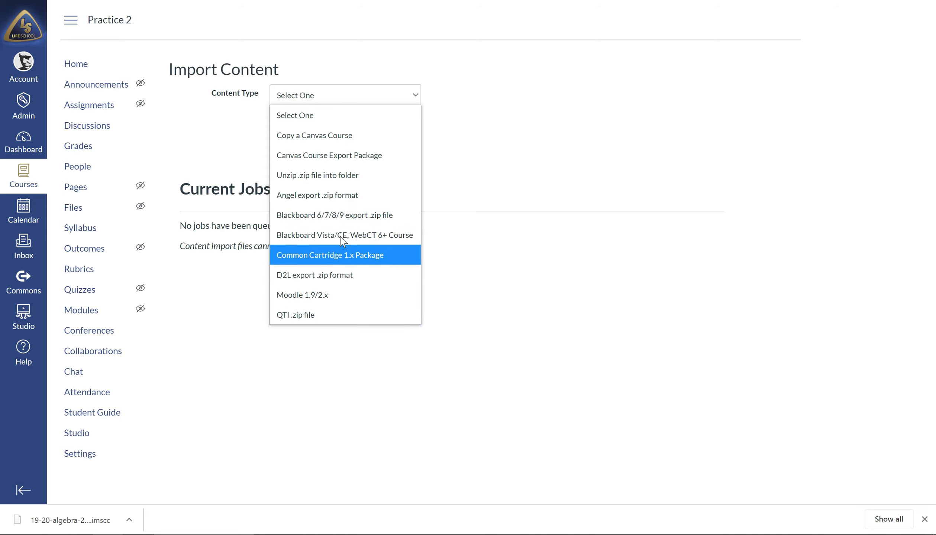
click(396, 162)
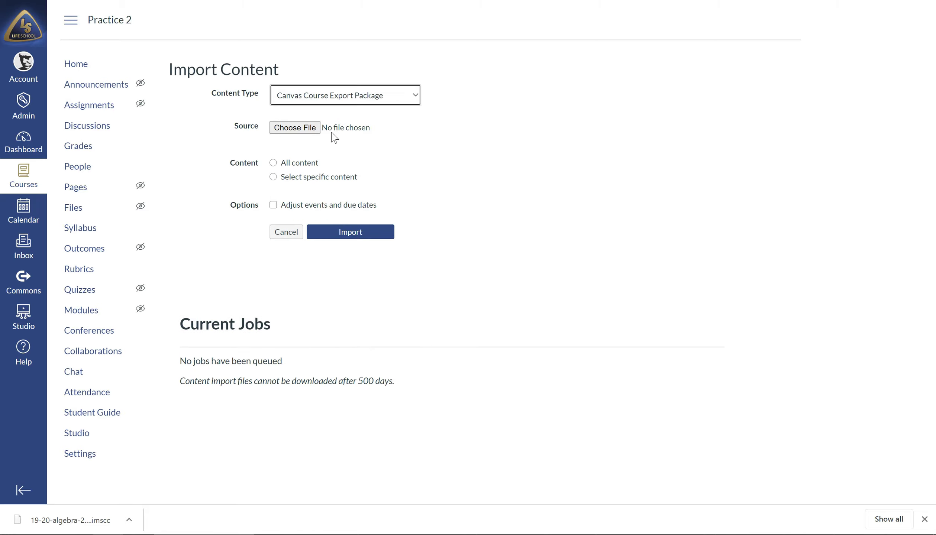
Step: Choose 19-20-algebra-2-export.imscc from the Downloads folder as the import source
click(291, 132)
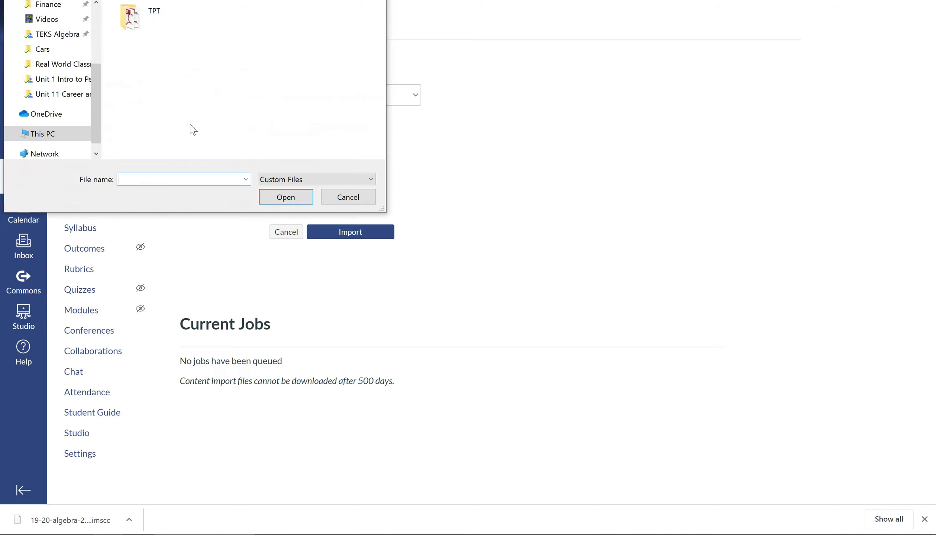
scroll(60, 85, up, 3)
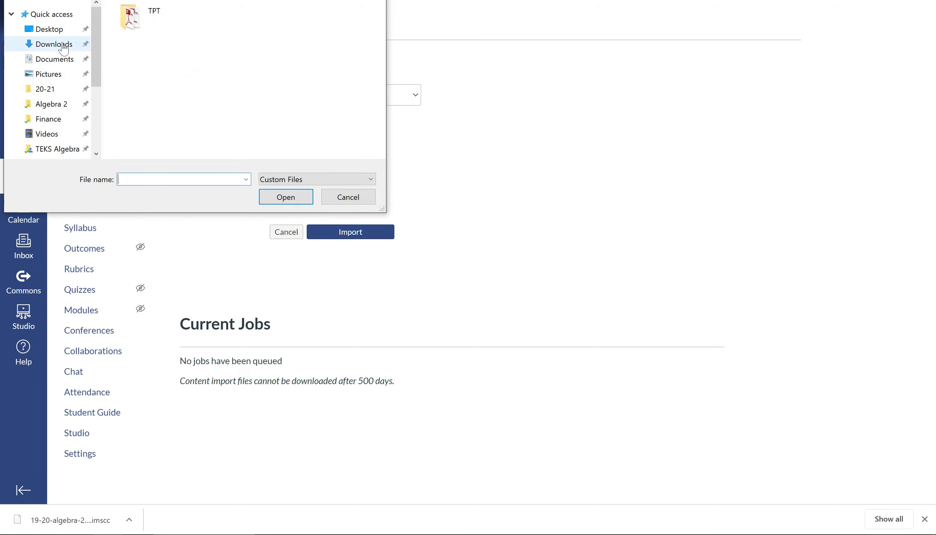
click(64, 47)
click(153, 90)
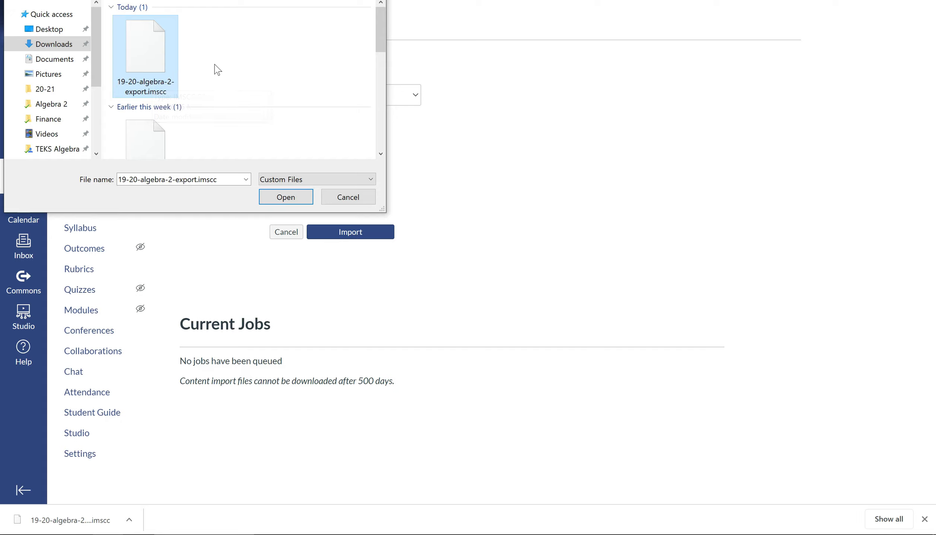
click(268, 195)
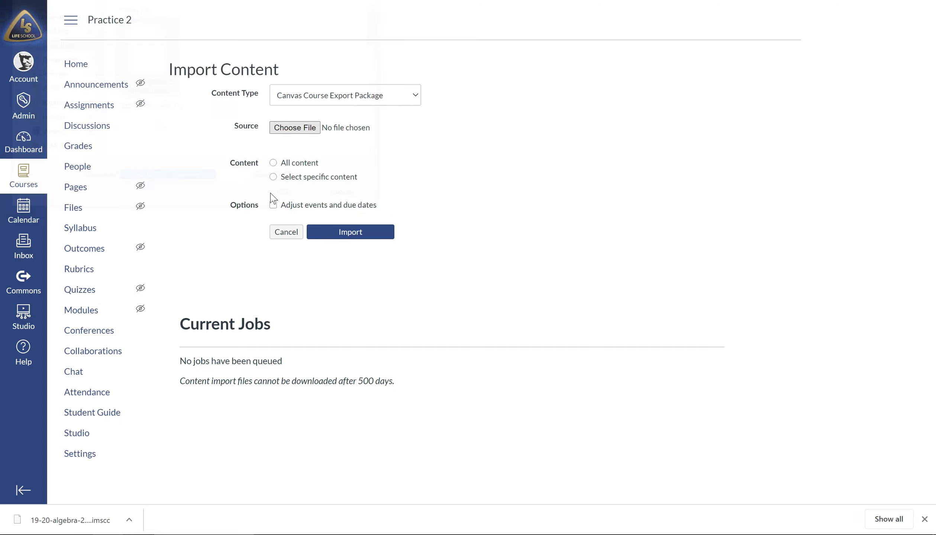
click(274, 167)
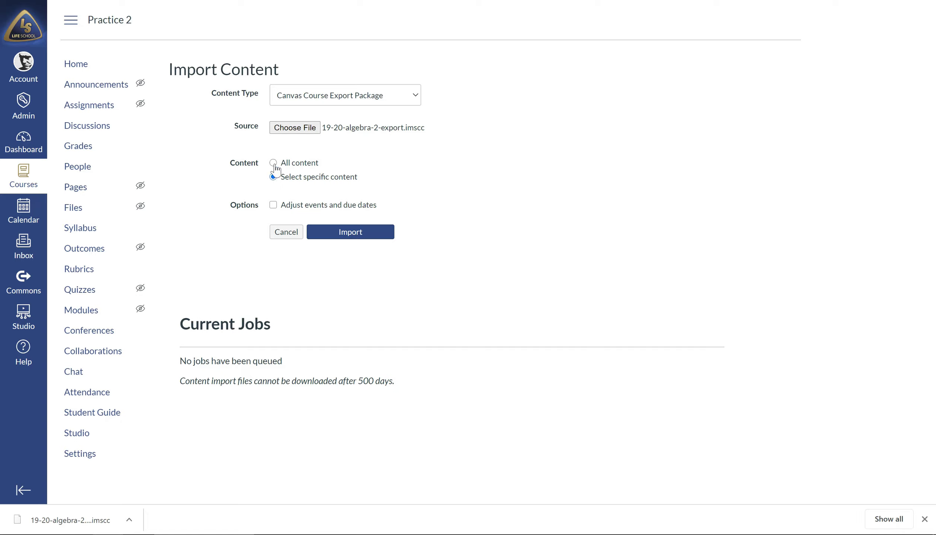
click(273, 205)
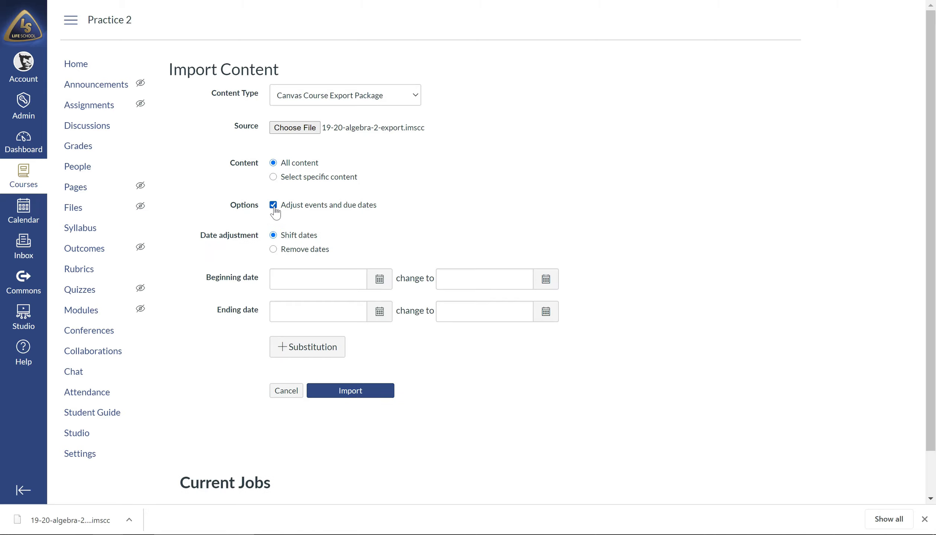
click(274, 236)
click(273, 250)
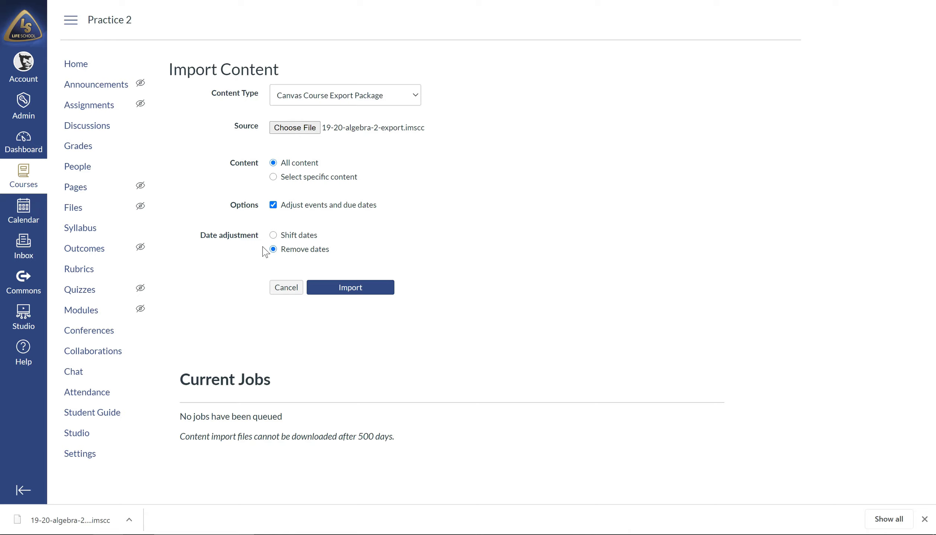
click(273, 205)
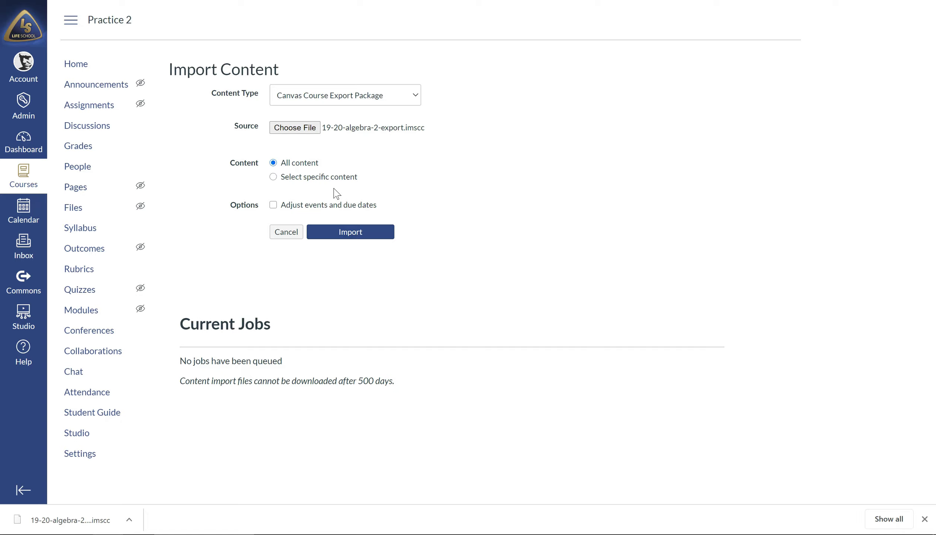
Step: Set the import to select specific content and run it without adjusting events and due dates
click(274, 177)
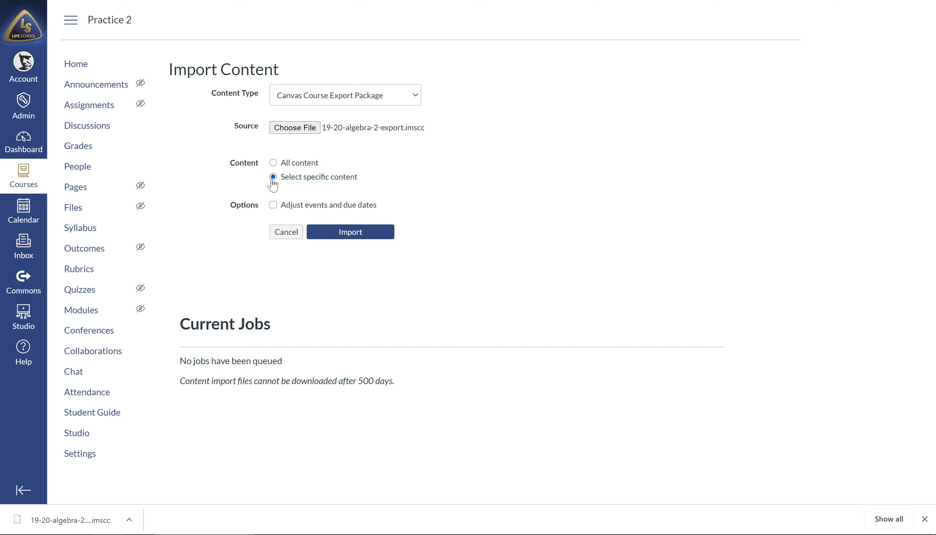
click(343, 235)
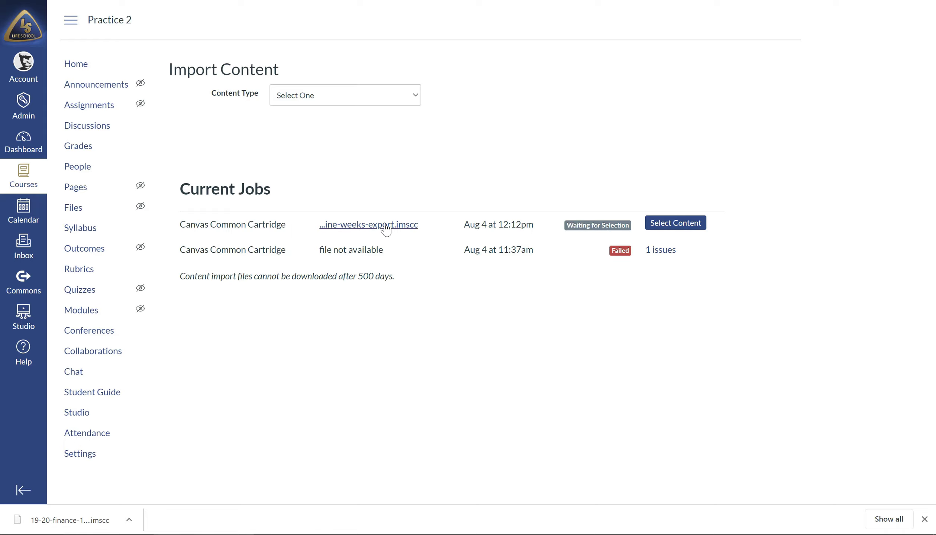
Step: Open the content selection for the import waiting for selection and inspect the modules it contains
click(685, 223)
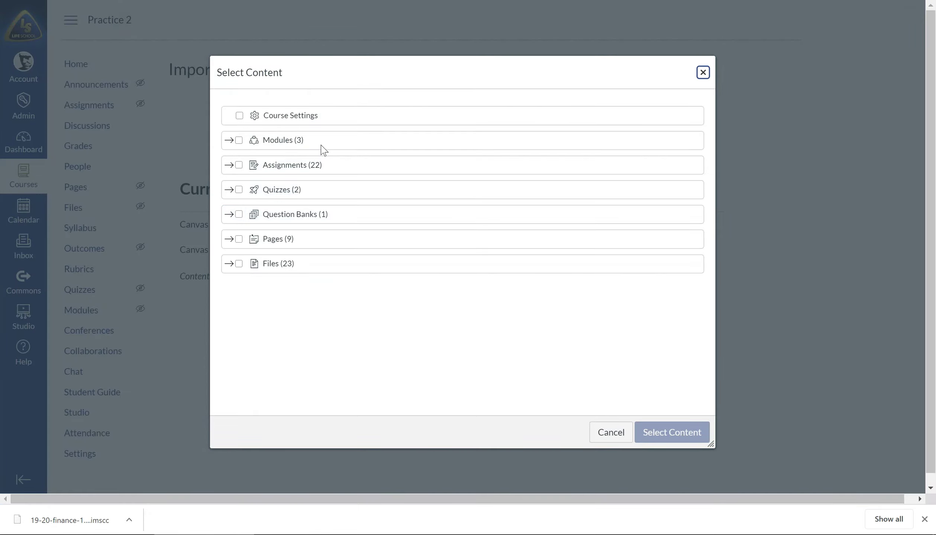
click(229, 140)
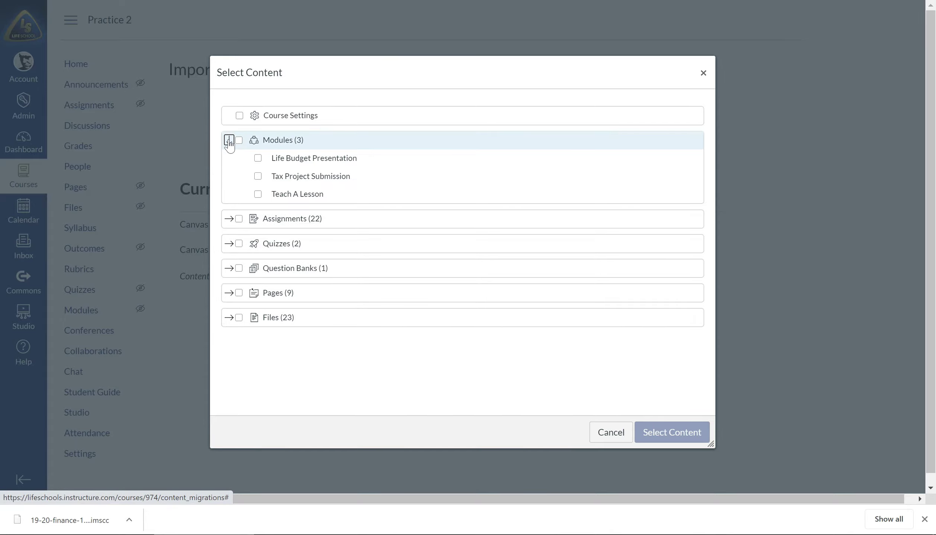
click(230, 141)
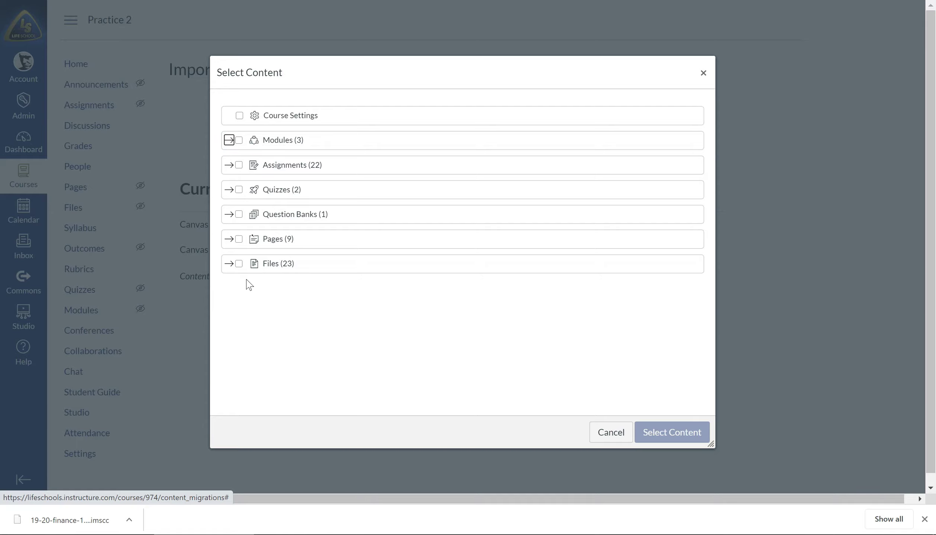
Step: Select only the pages Tax Project, Life Budget Project and 4th Nine Weeks Link and import them
click(239, 242)
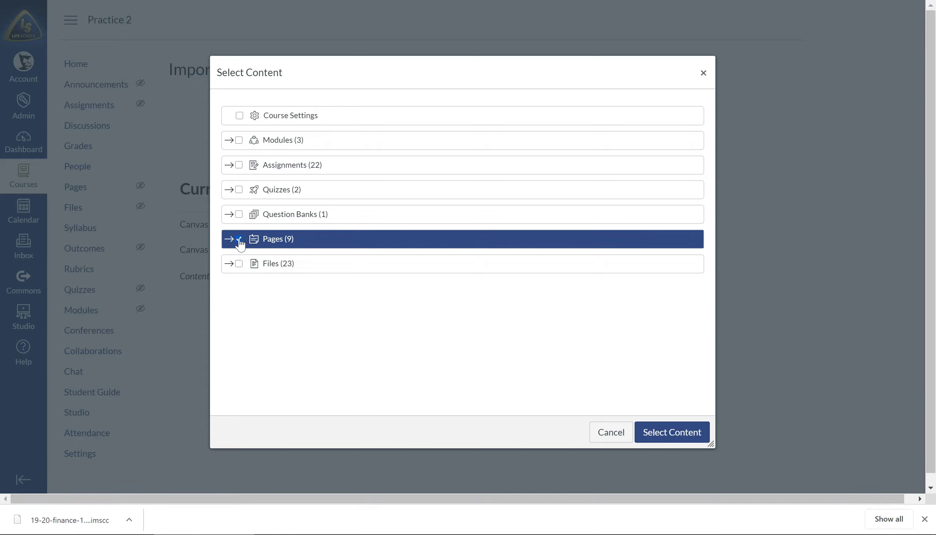
click(230, 241)
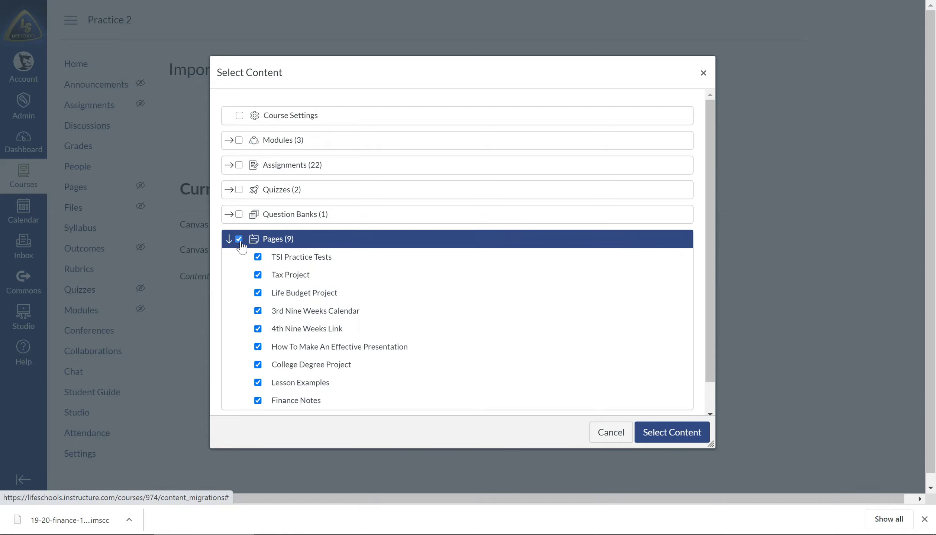
click(239, 240)
click(258, 275)
click(258, 293)
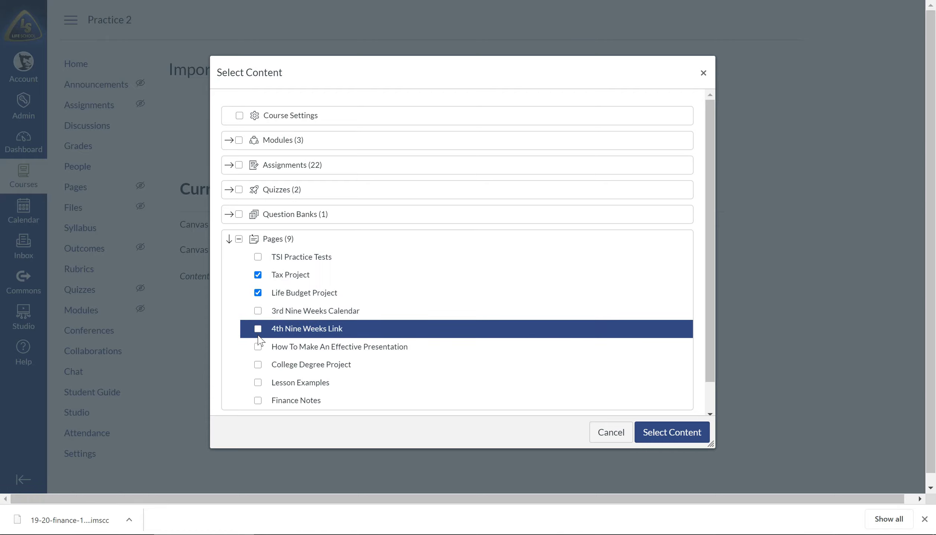
click(258, 329)
scroll(264, 189, down, 1)
scroll(270, 195, up, 1)
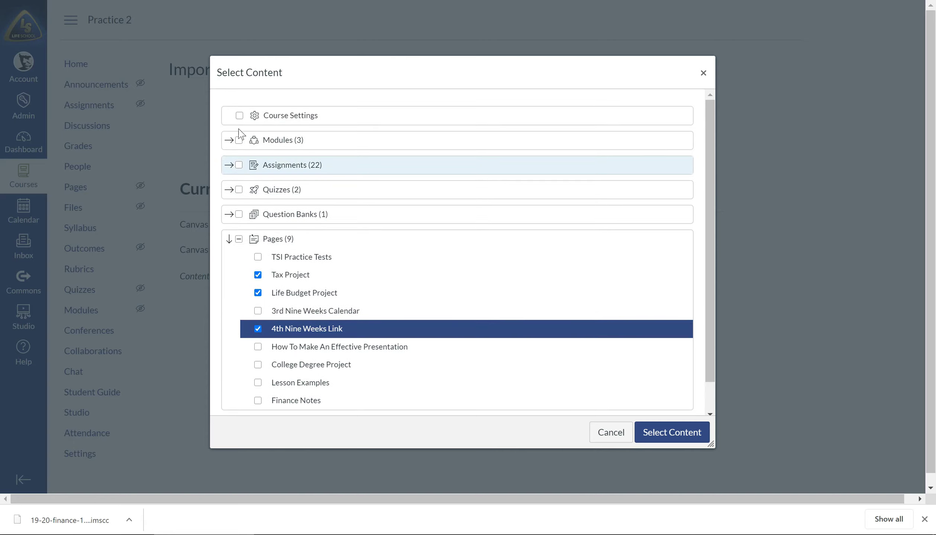
click(664, 439)
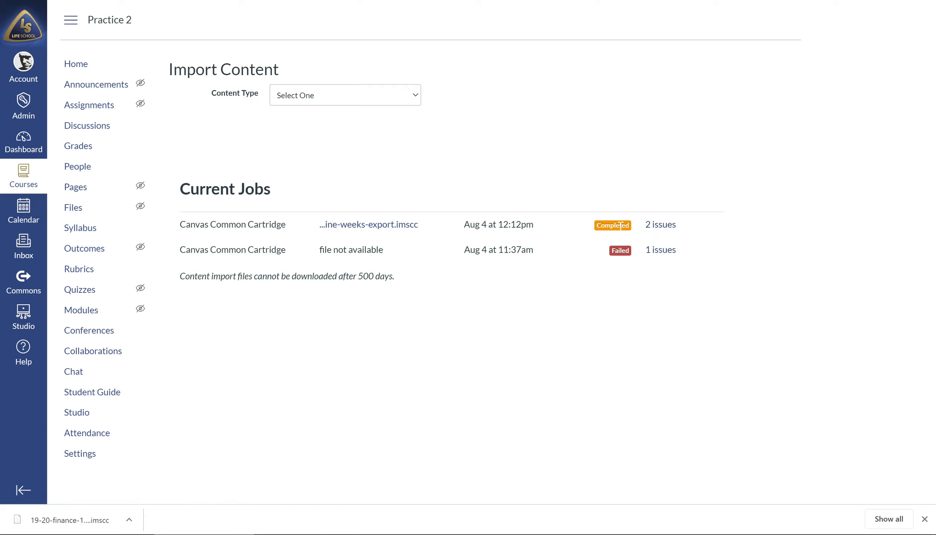
Step: Show the issues of the latest import and check the course's home page, modules and pages for the imported content
click(656, 226)
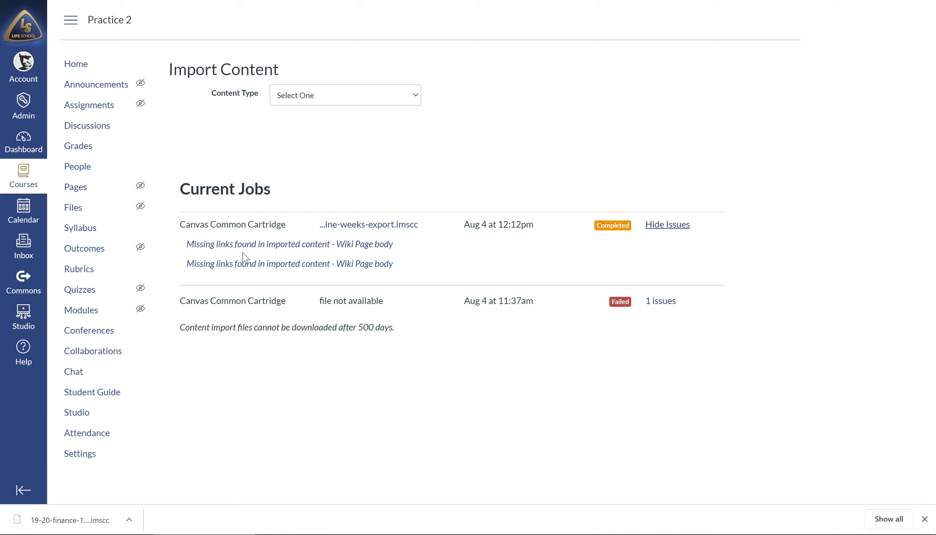
click(76, 67)
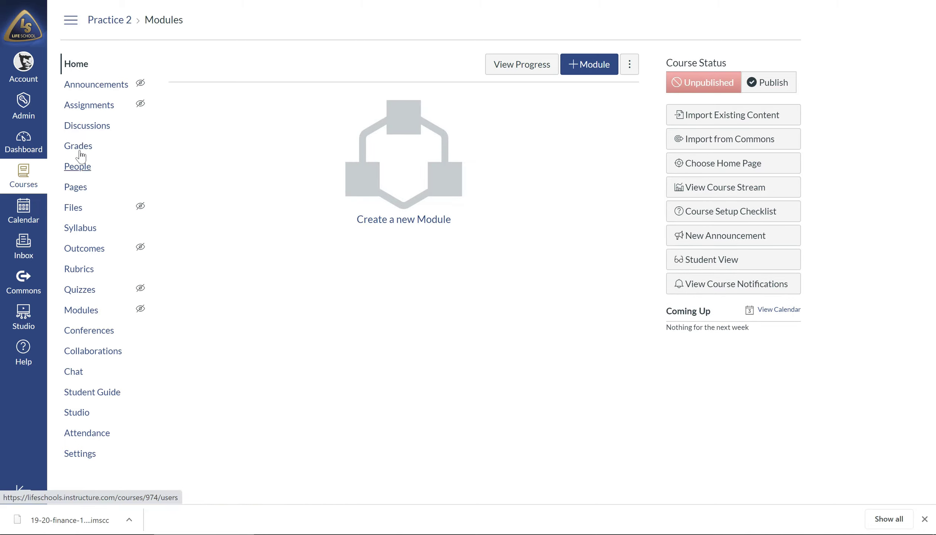
click(85, 309)
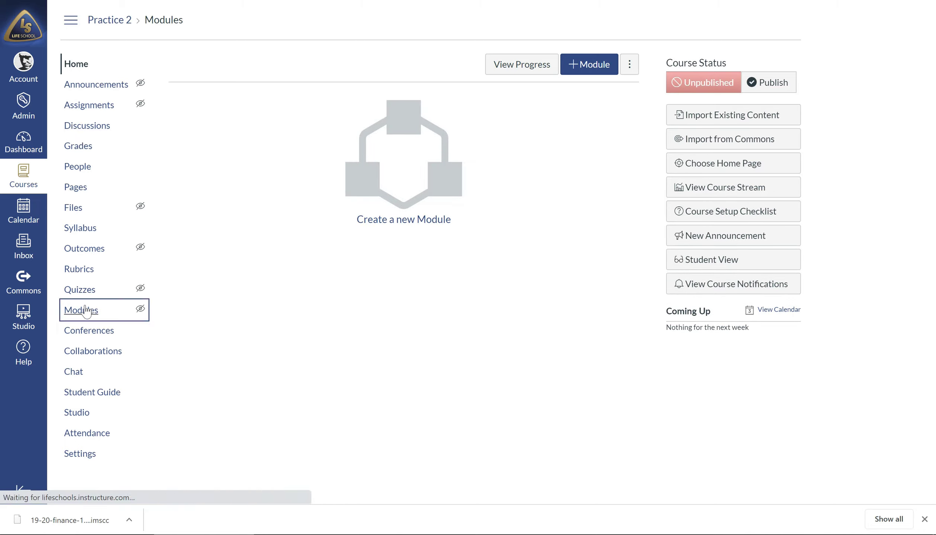
click(77, 188)
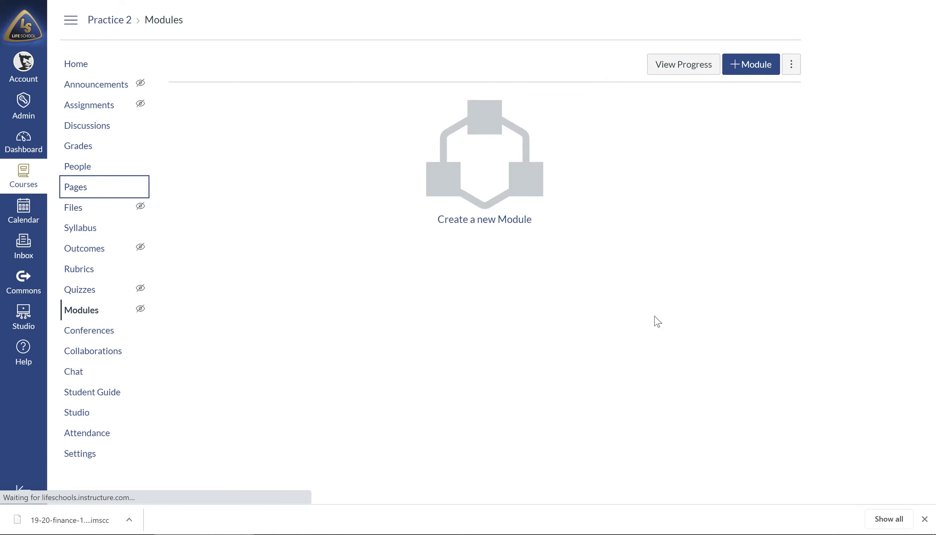